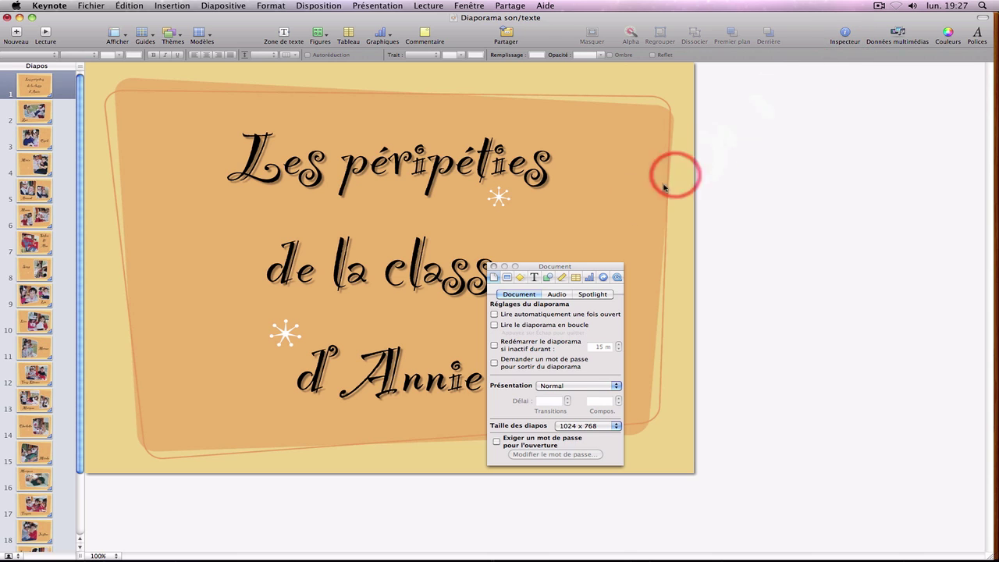
- Add Péripéties fond sonore from the iTunes playlist Diaporama définitif as the slideshow's soundtrack
left_click(563, 297)
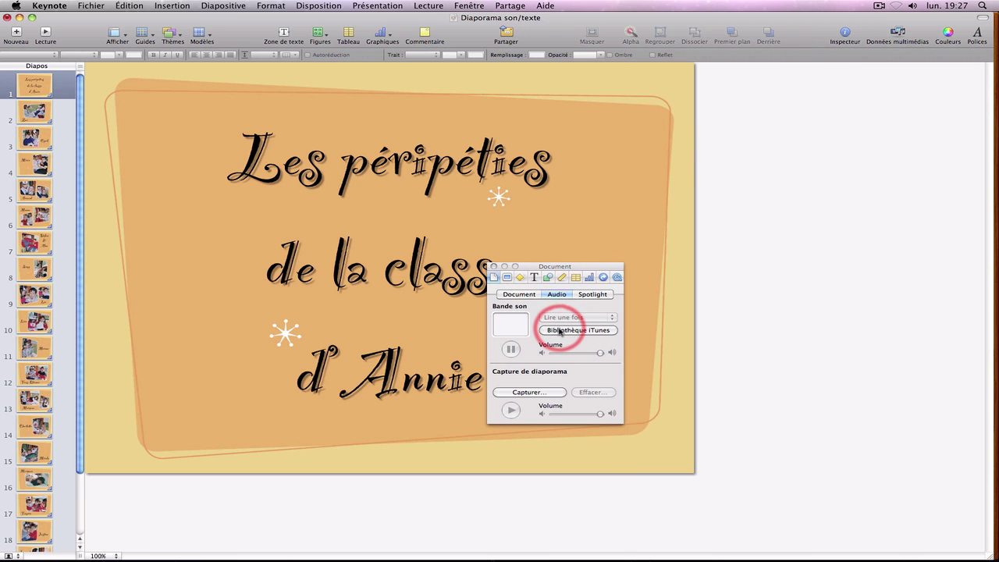
left_click(559, 331)
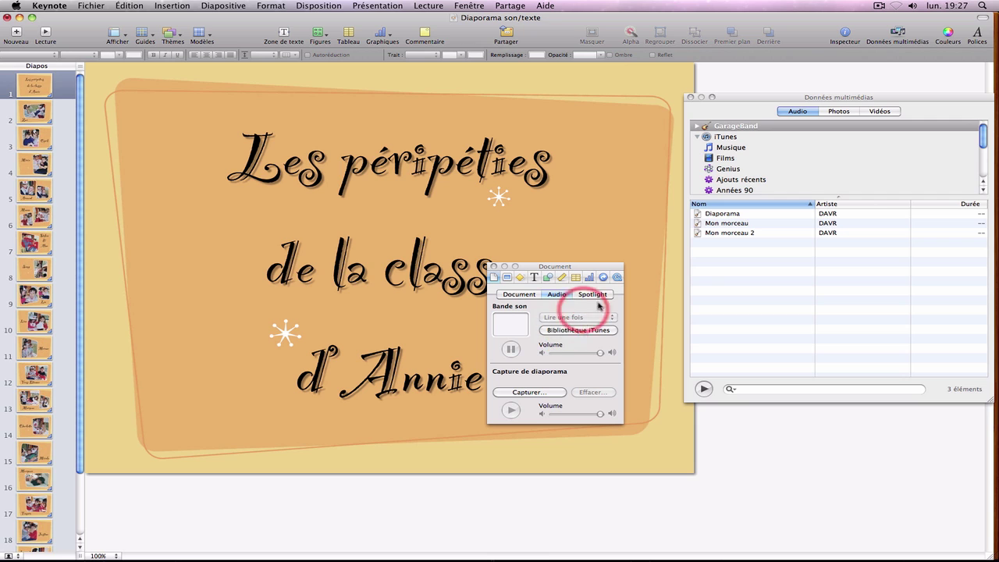
left_click_drag(982, 140, 982, 170)
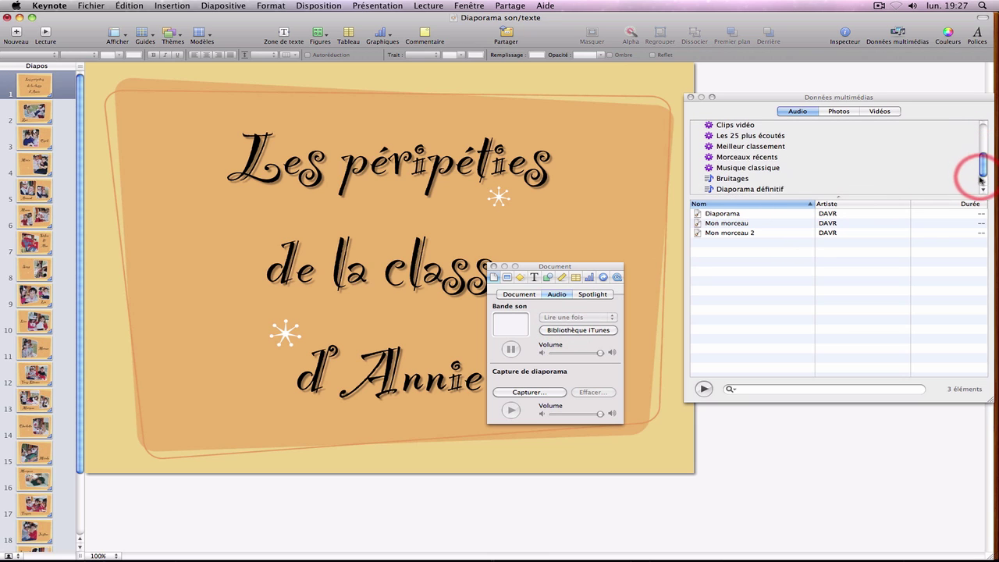
left_click(767, 190)
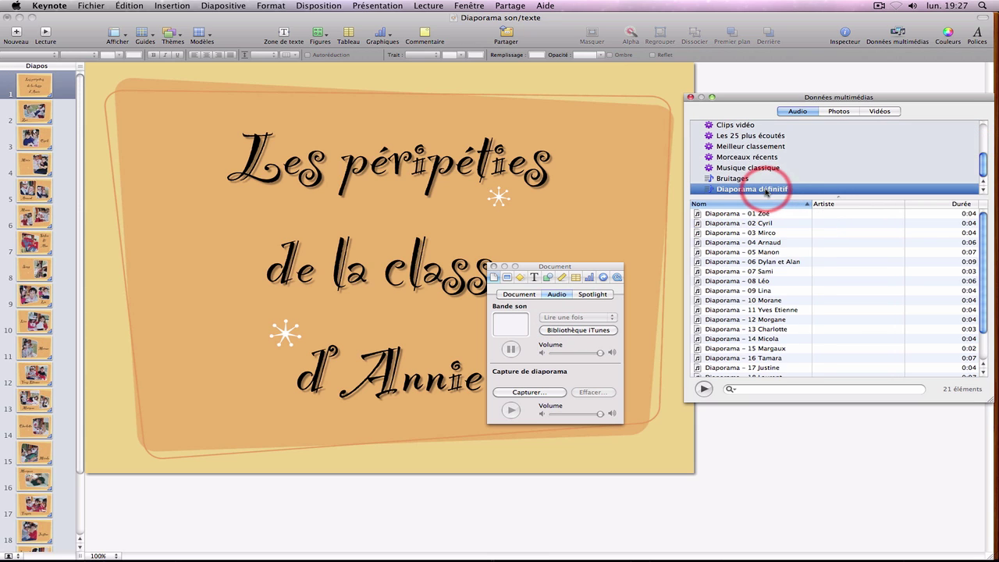
left_click_drag(986, 286, 986, 323)
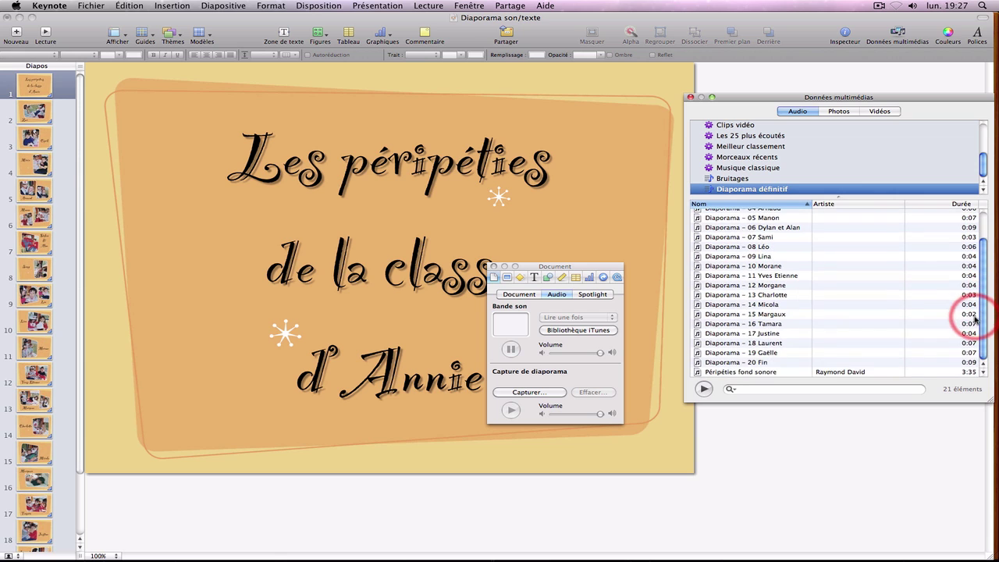
left_click_drag(720, 372, 509, 330)
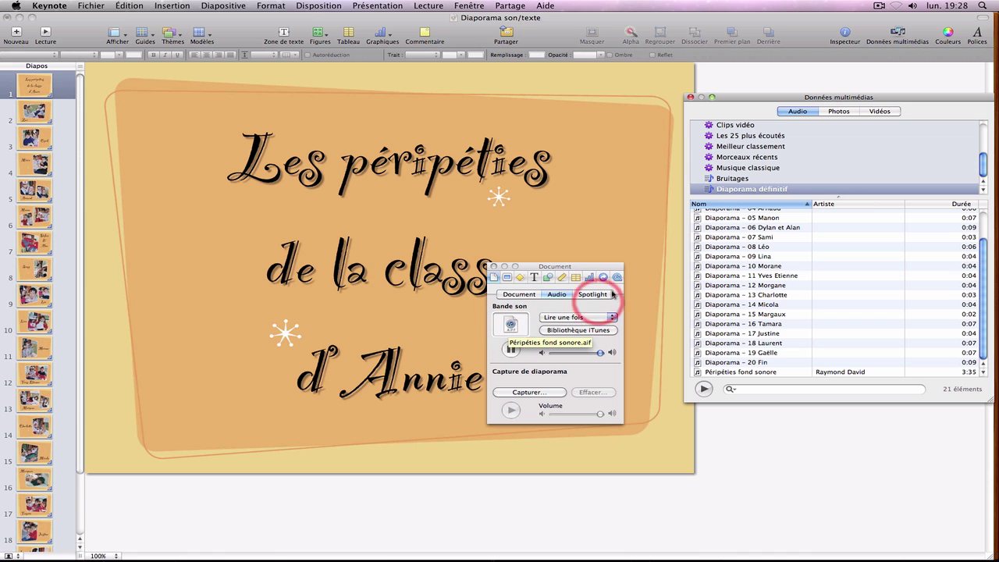
left_click(690, 98)
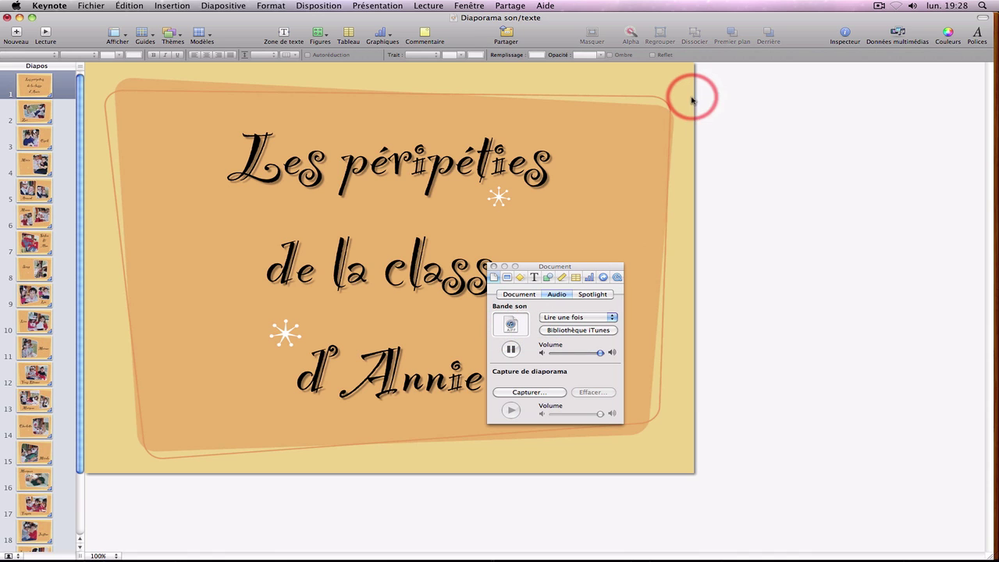
left_click(493, 266)
- Play the slideshow with its soundtrack, and compare its timing with the Péripéties fond sonore project in GarageBand
left_click(45, 32)
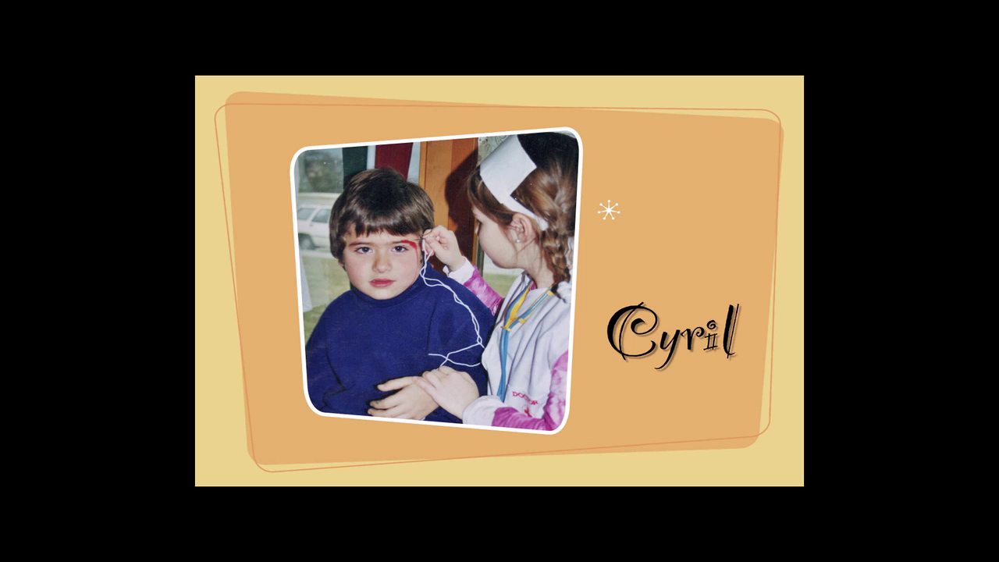
key("Escape")
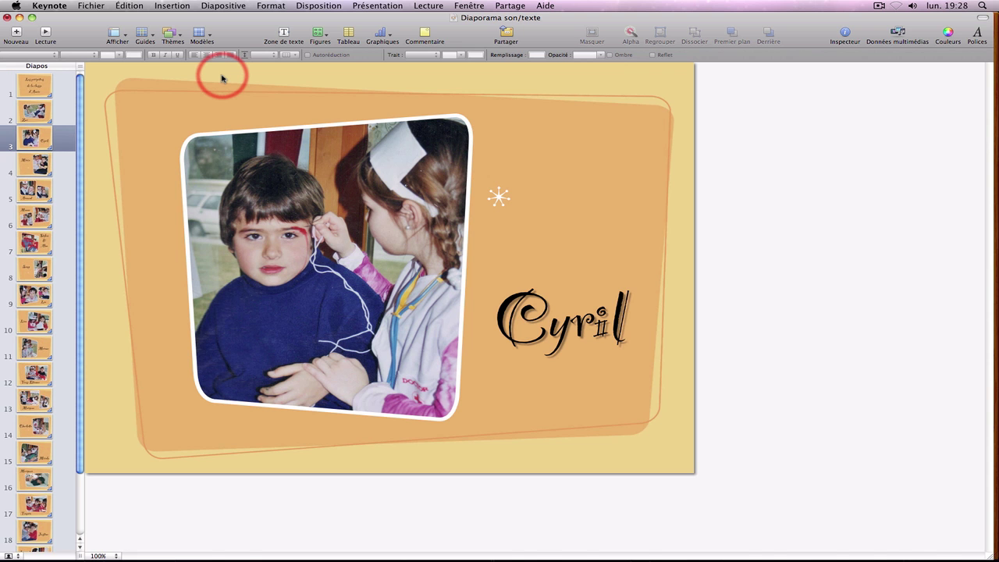
key("F9")
left_click(294, 50)
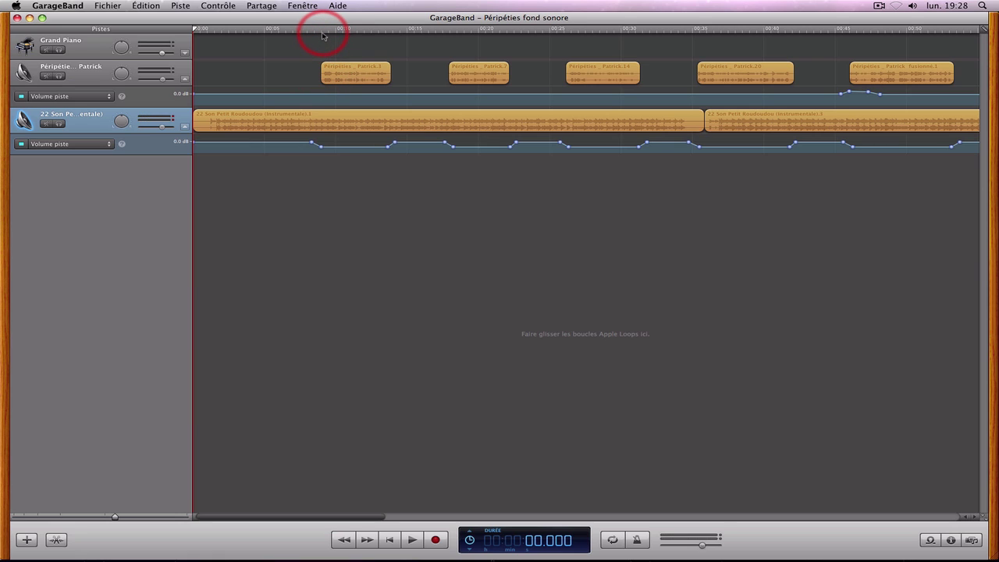
key("F9")
left_click(371, 143)
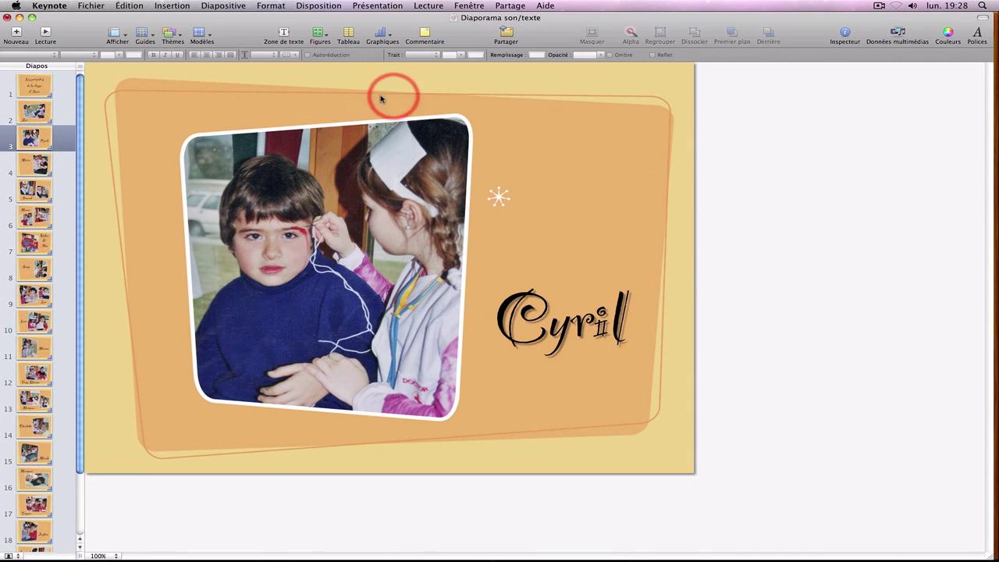
- Set the title slide's transition to start automatically (Automatiquement) with a delay of 5.0 s
left_click(35, 86)
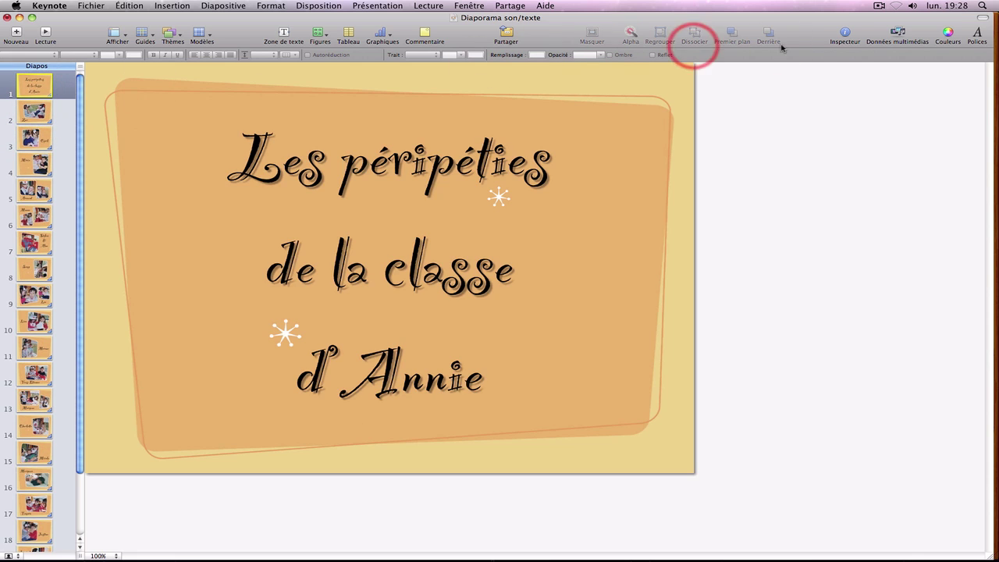
left_click(845, 33)
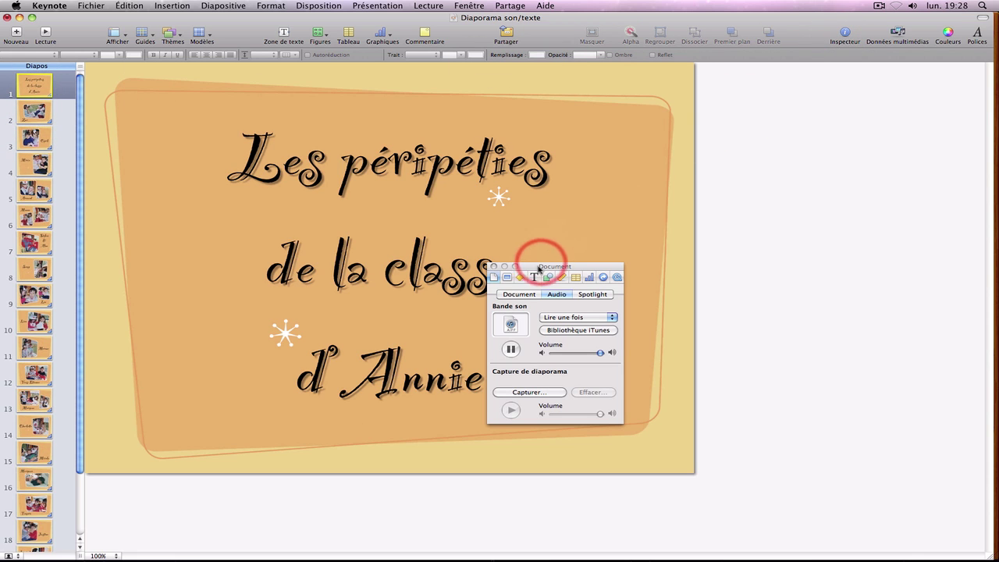
left_click(506, 277)
left_click_drag(546, 264, 816, 122)
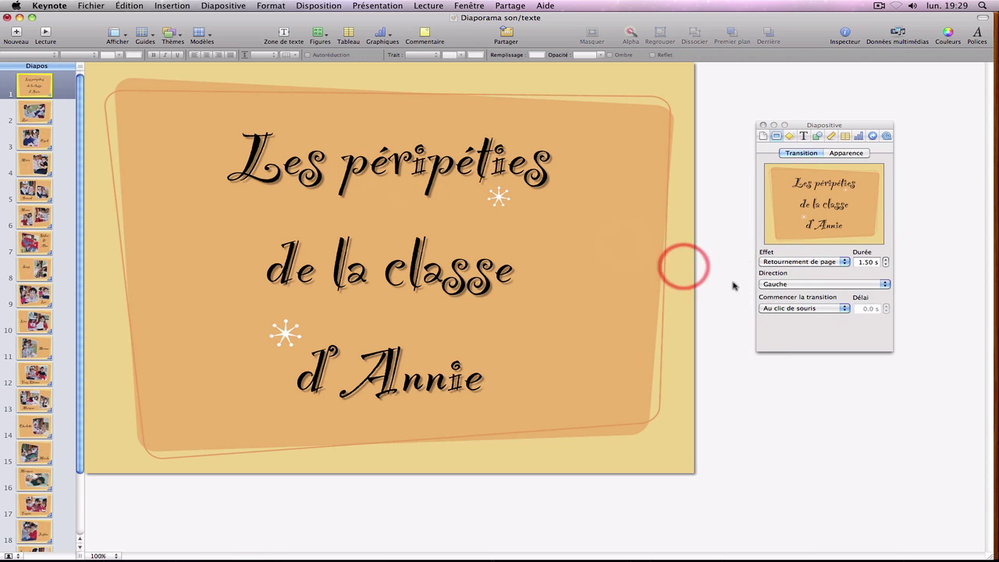
left_click(786, 309)
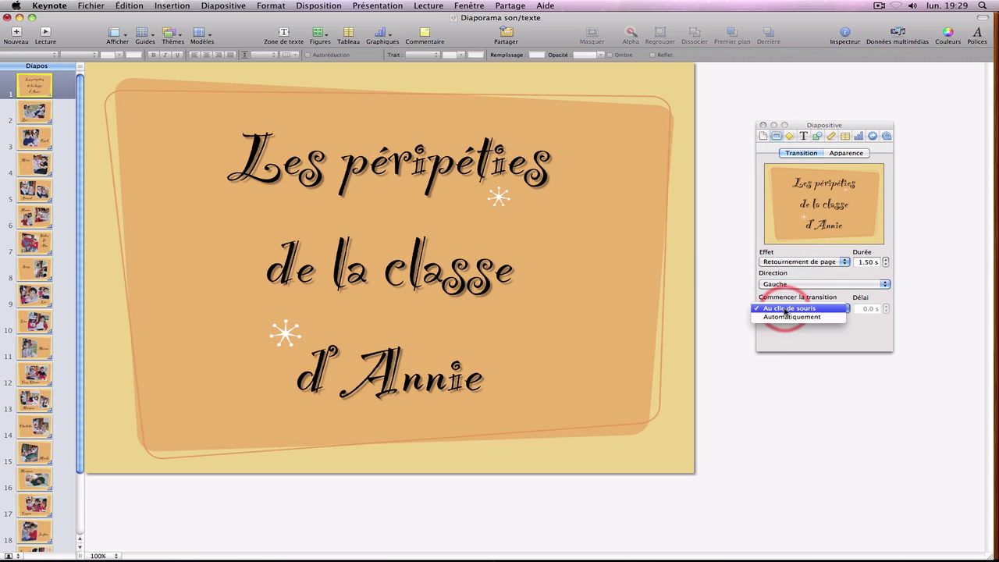
left_click(785, 318)
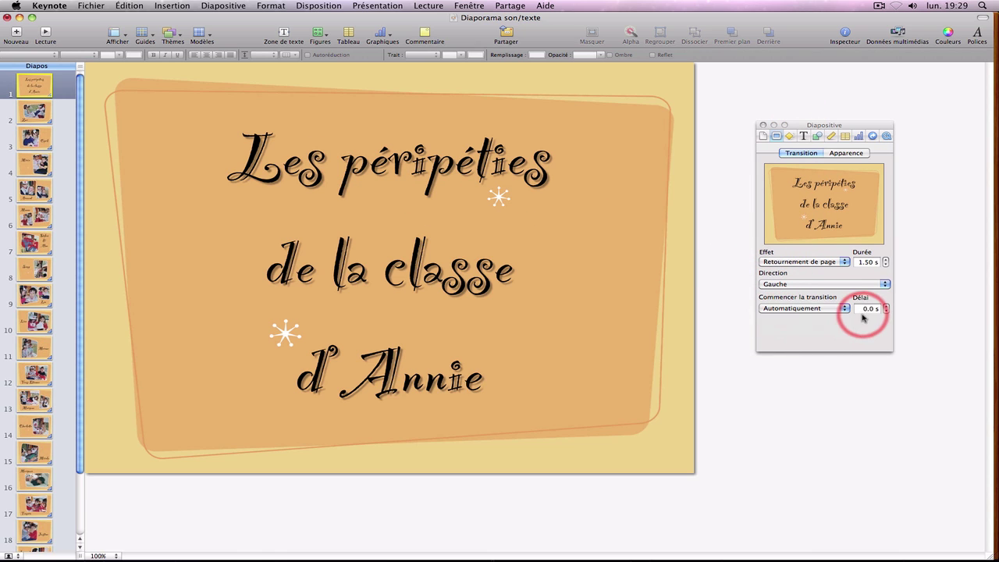
left_click(887, 306)
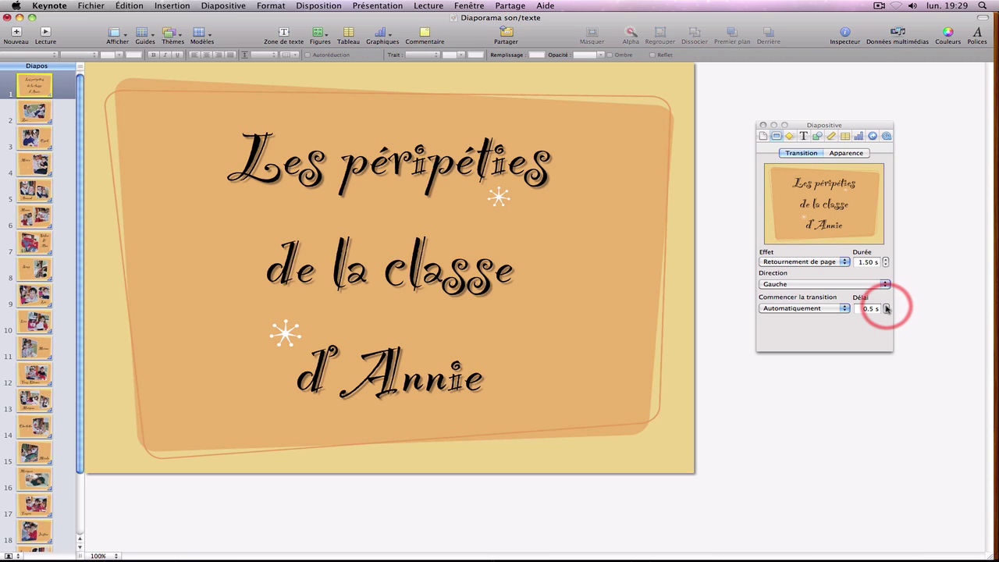
left_click(886, 306)
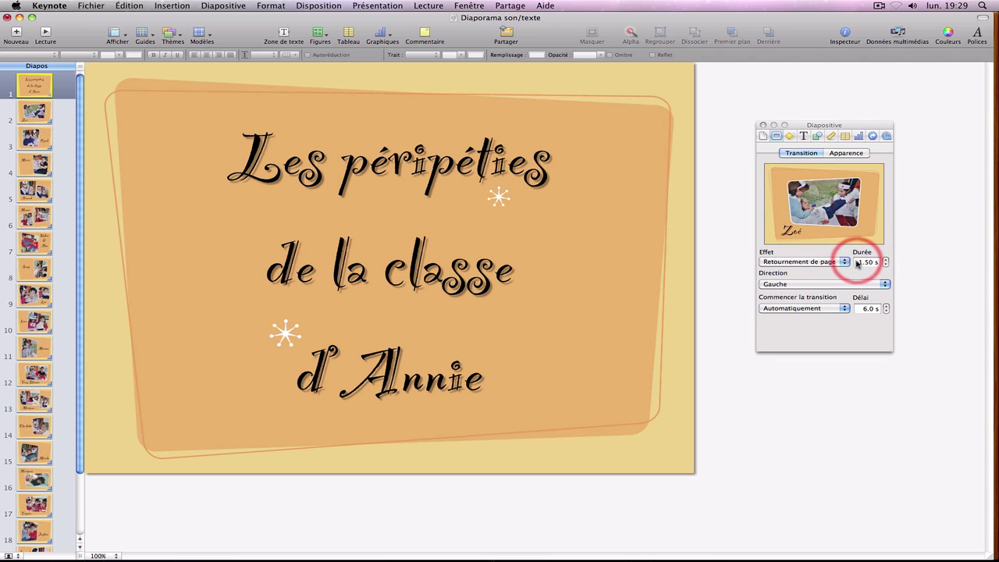
left_click(886, 312)
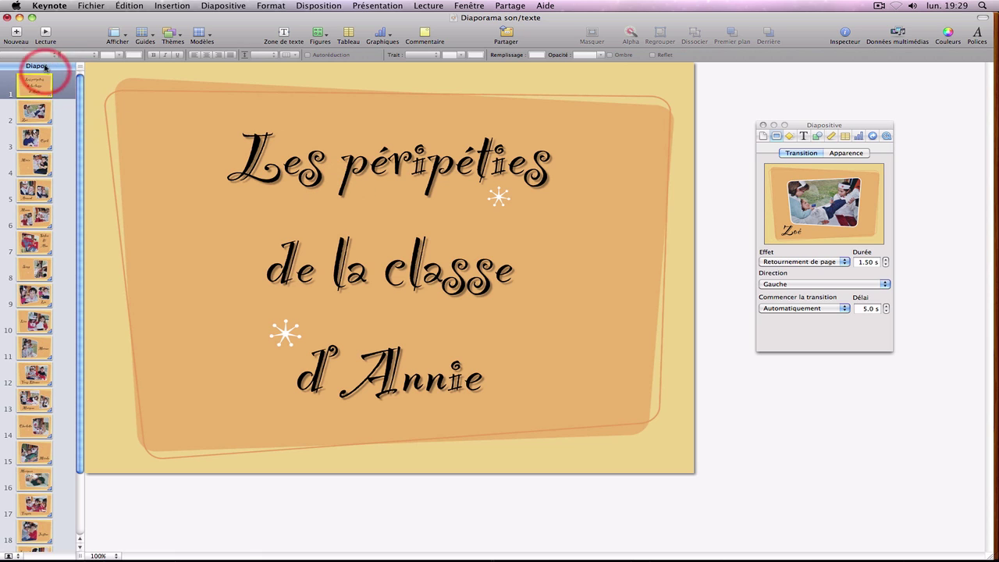
- Preview the slideshow from the title slide, and set that slide's transition delay to 6.0 s
left_click(46, 34)
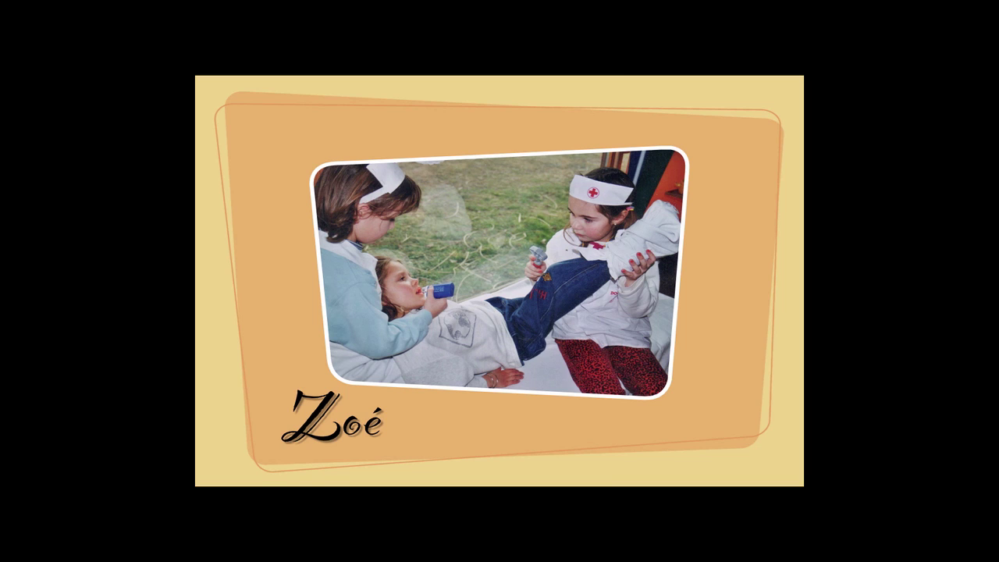
key("Escape")
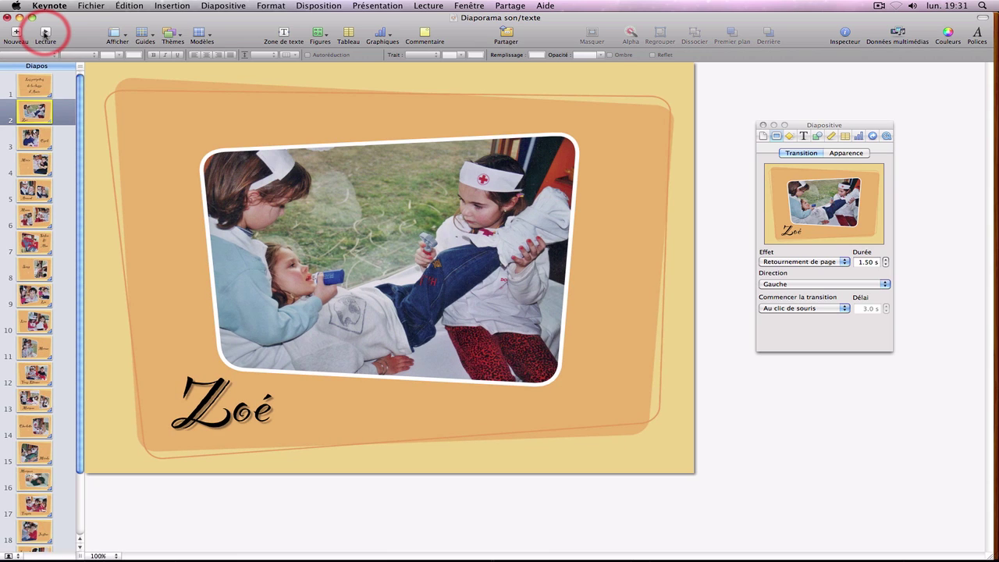
left_click(35, 86)
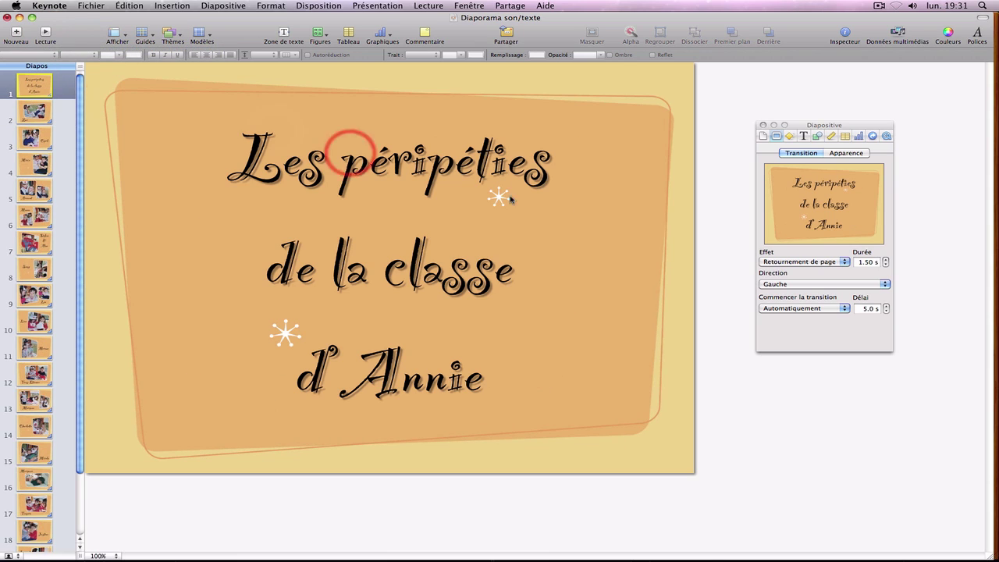
left_click(887, 307)
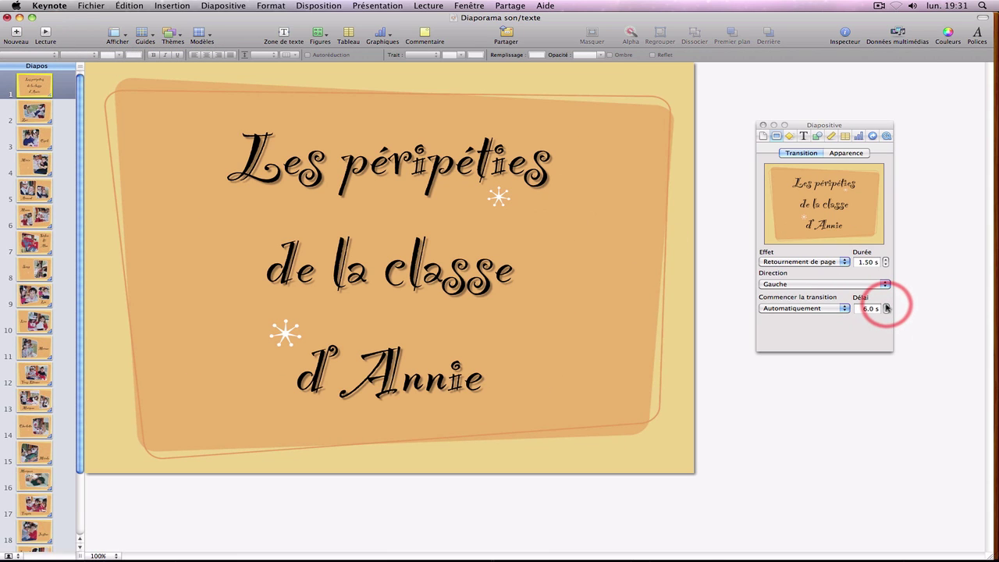
- Examine the timing of the first narration clips in the GarageBand project, and return to Keynote
key("F9")
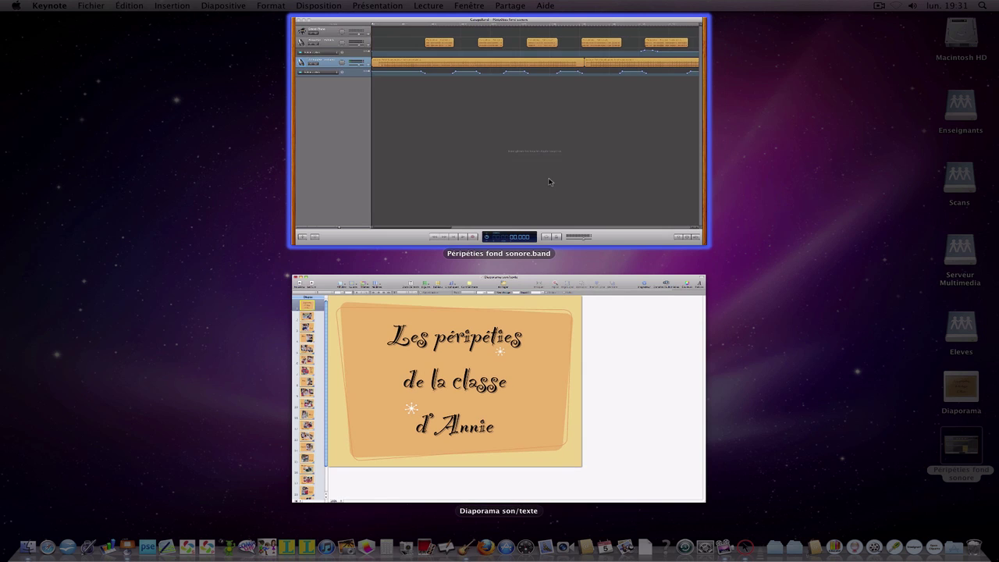
left_click(534, 156)
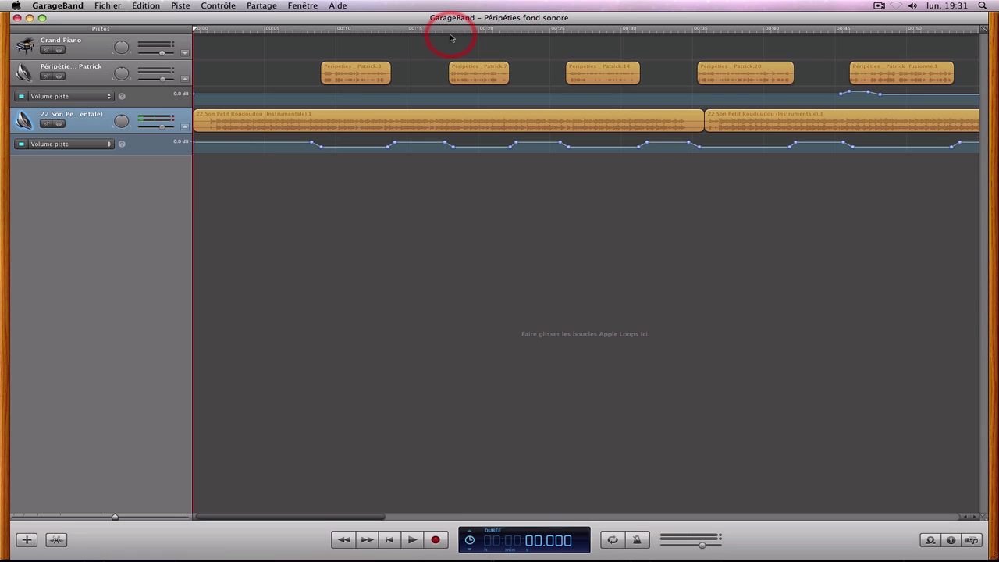
key("F9")
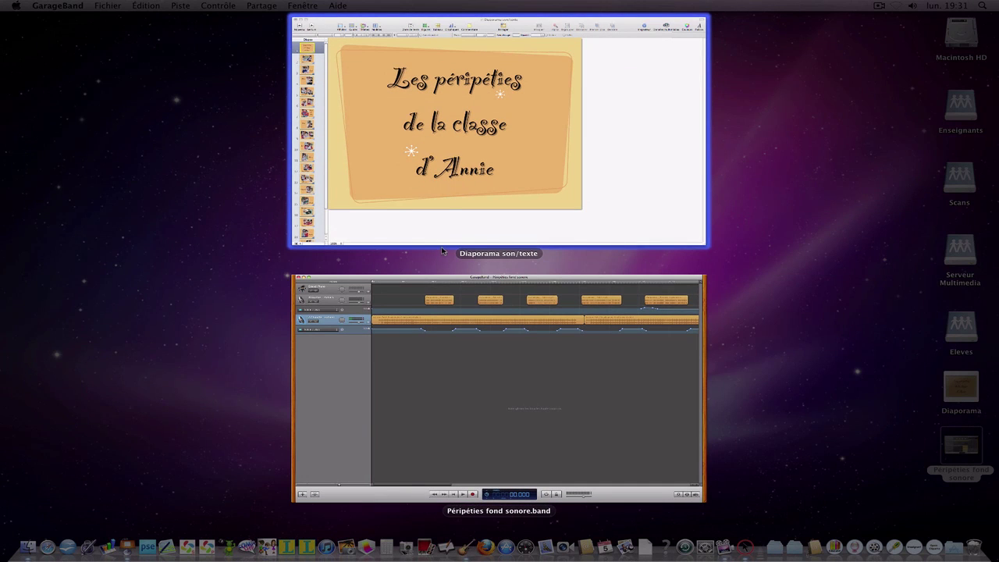
left_click(447, 199)
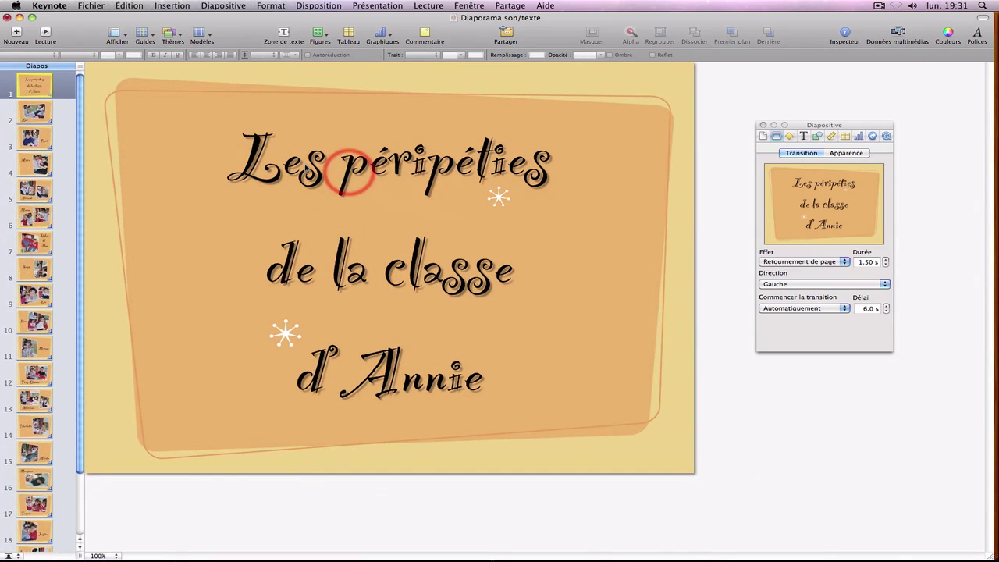
- Make the second slide's transition start automatically (Automatiquement) with a delay of 9.0 s
left_click(39, 113)
left_click(844, 308)
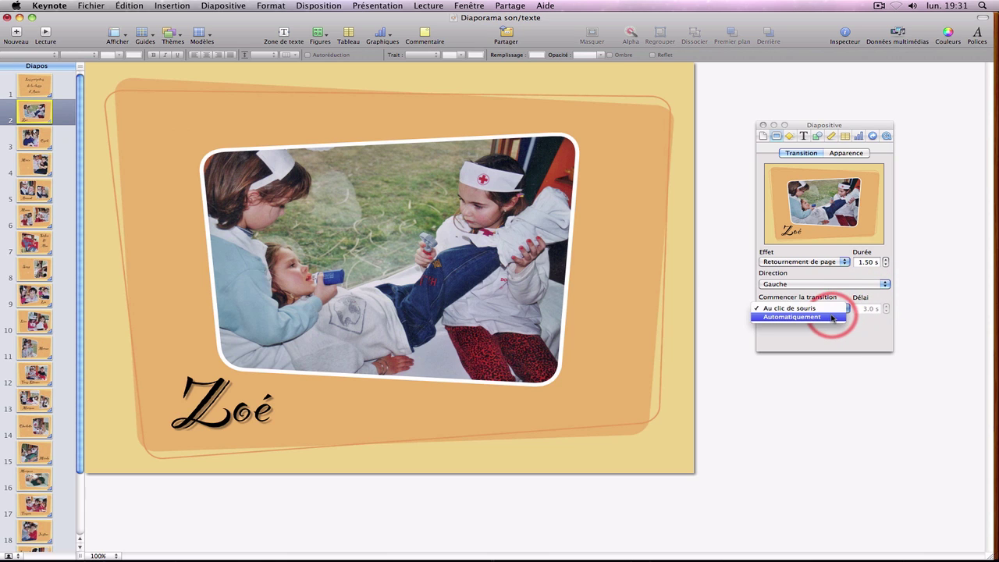
left_click(829, 319)
left_click(886, 306)
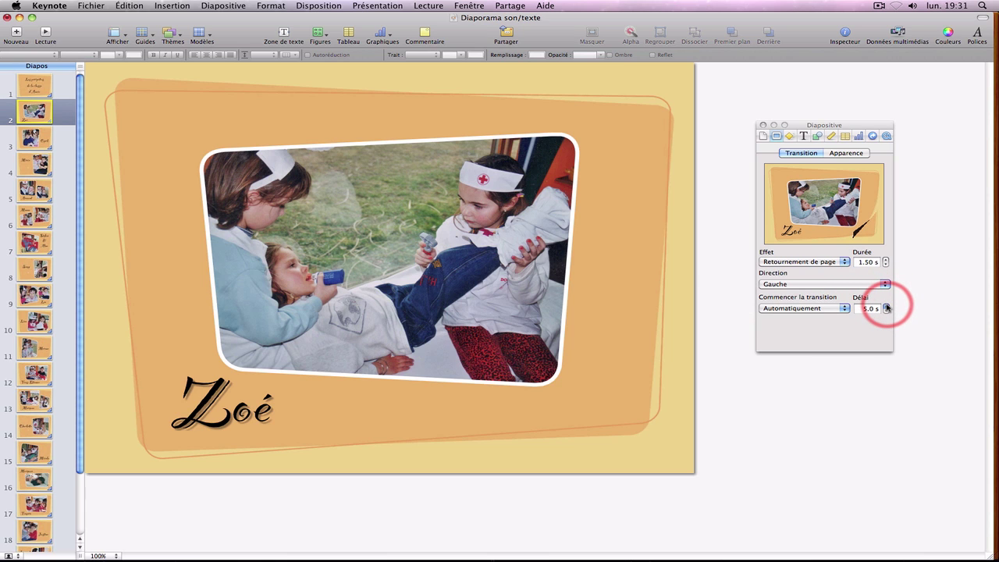
left_click(887, 306)
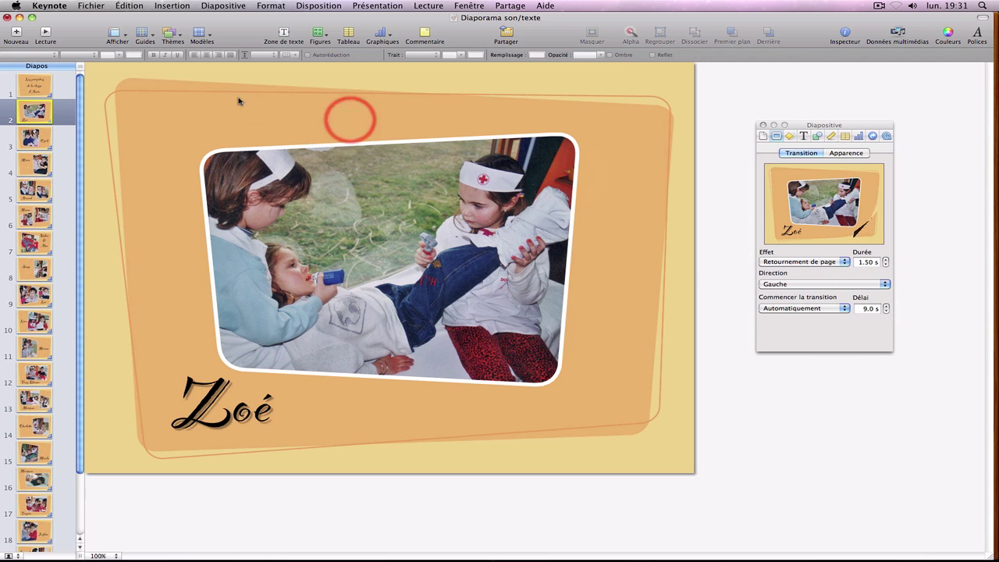
- Replay the slideshow from the first slide, and set the second slide's transition delay to 8.0 s
left_click(58, 82)
left_click(45, 31)
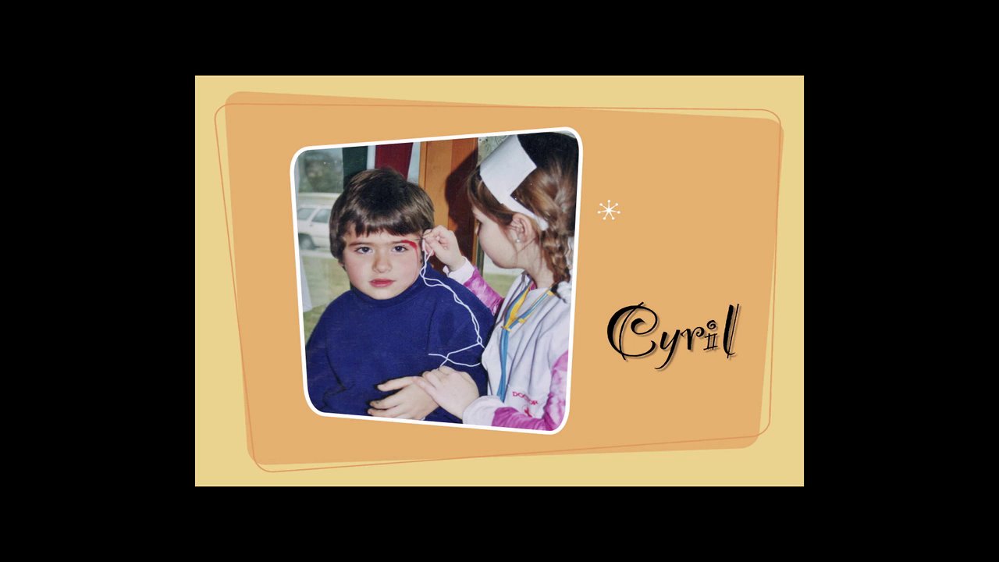
key("Escape")
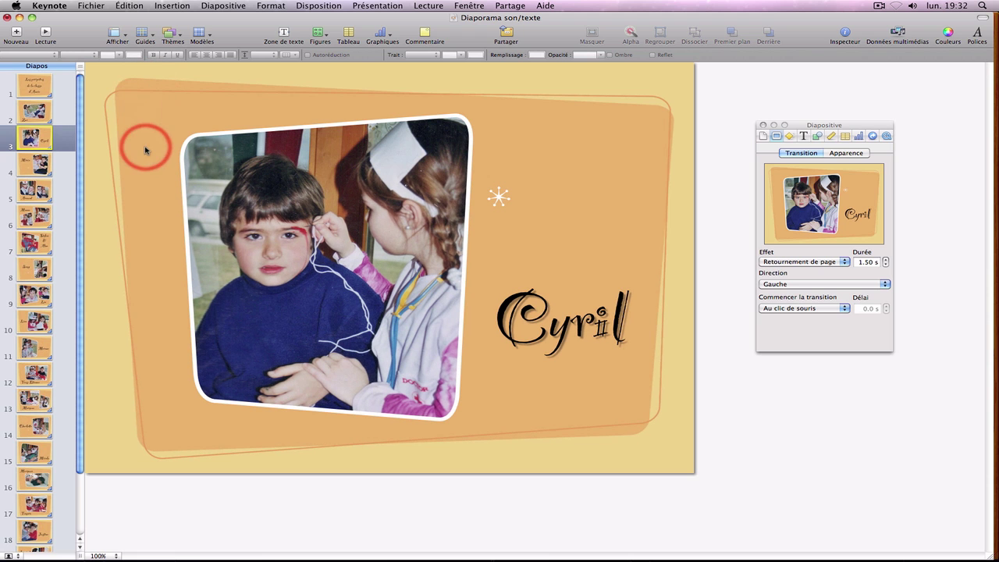
left_click(34, 111)
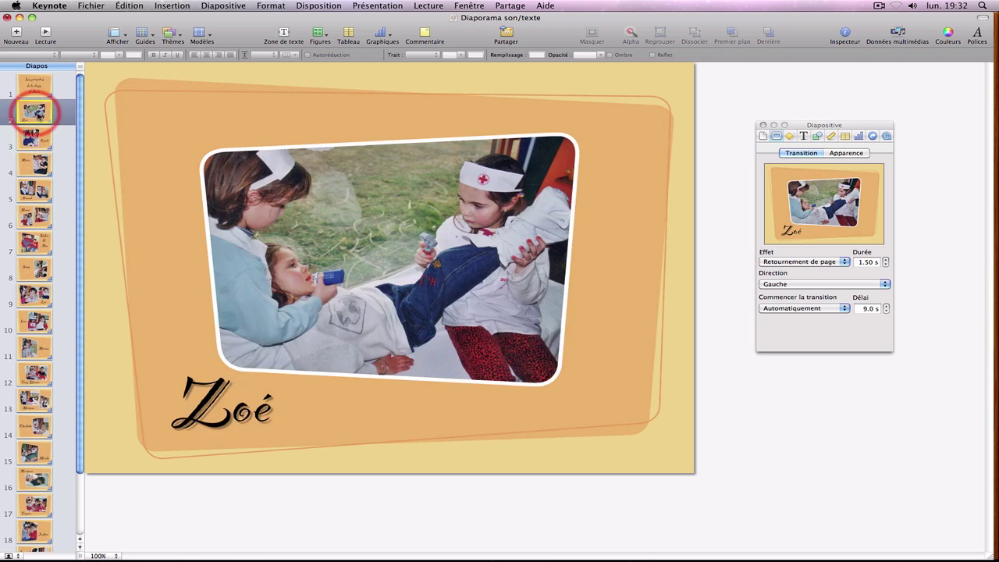
left_click(885, 312)
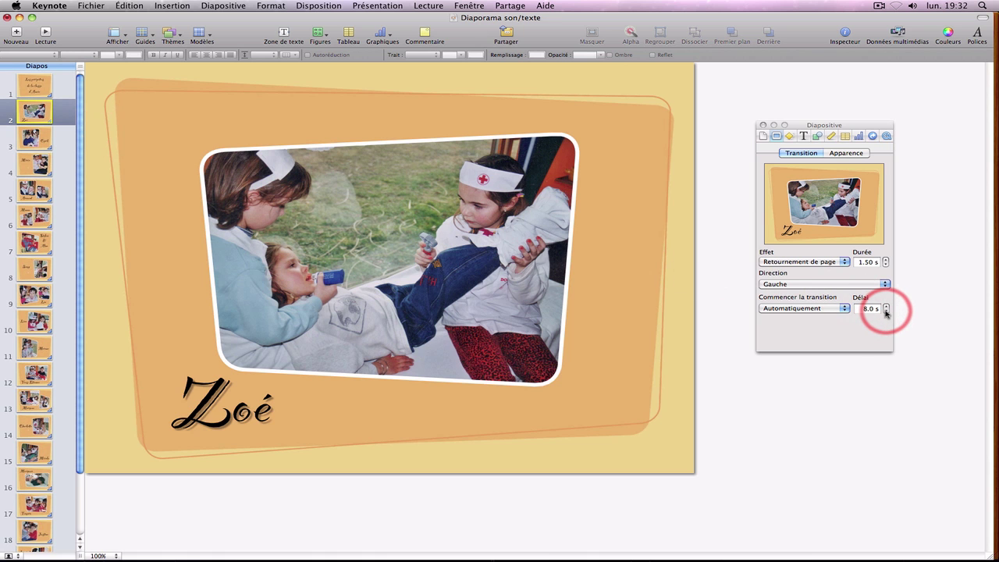
- Switch to the GarageBand project to examine when the third narration clip starts, and return to Keynote
key("F9")
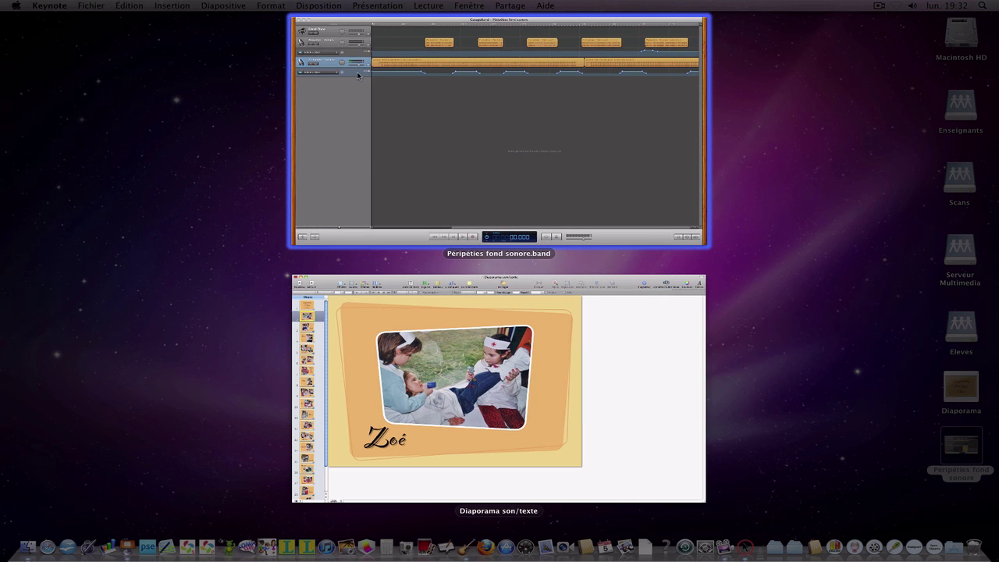
left_click(408, 108)
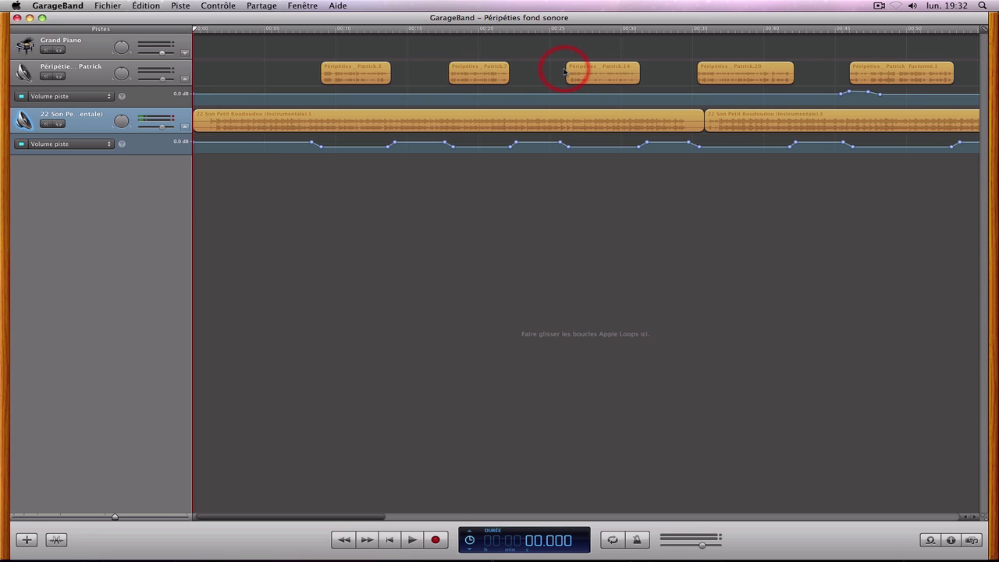
key("F9")
left_click(525, 218)
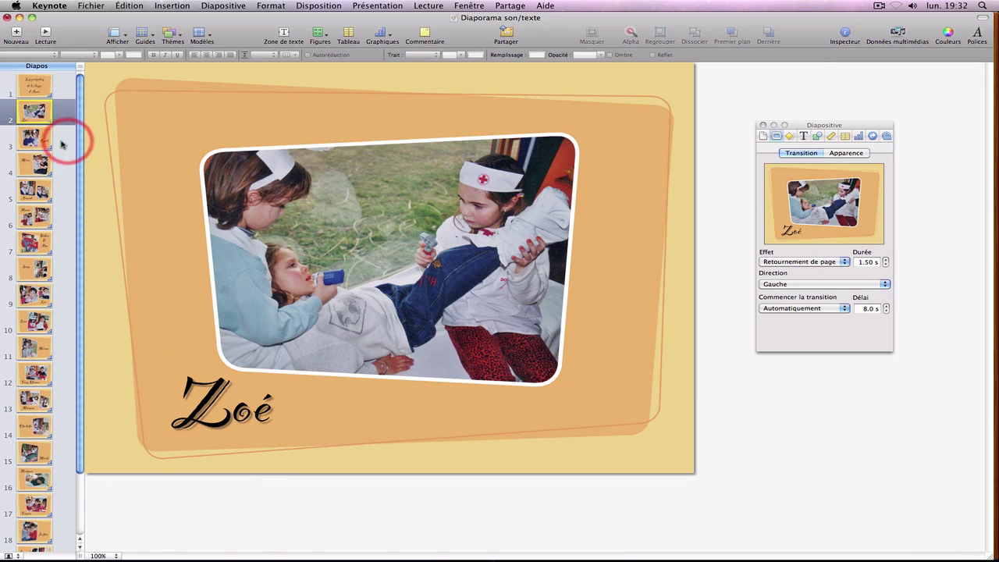
- Make the third slide's transition start automatically (Automatiquement) with a delay of 8.0 s
left_click(62, 144)
left_click(804, 308)
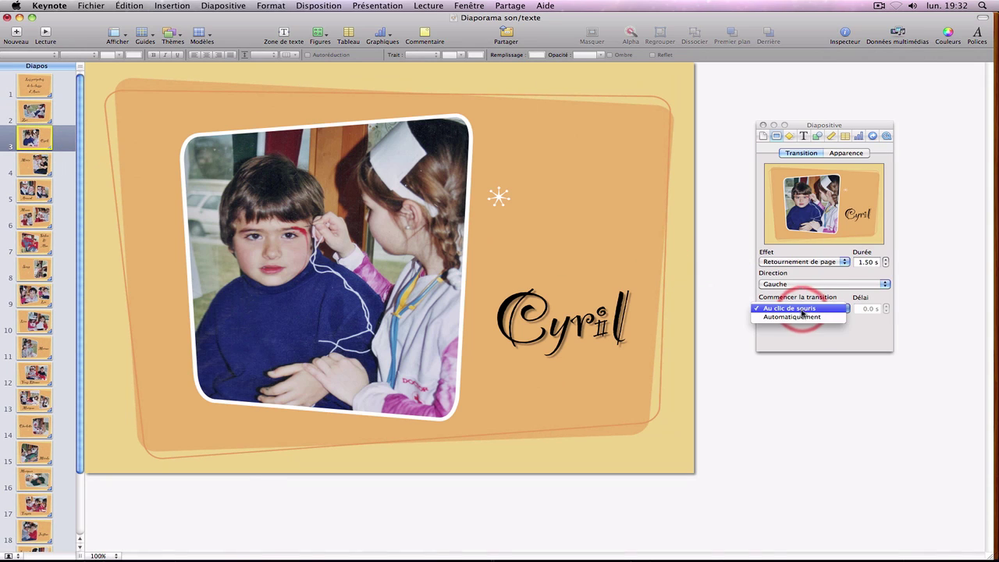
left_click(802, 316)
left_click(886, 306)
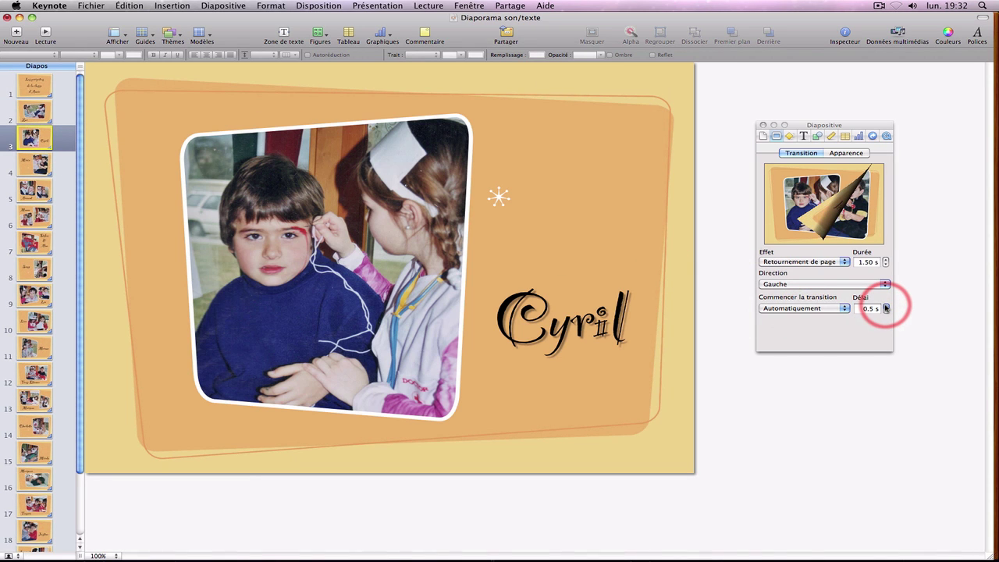
left_click_drag(886, 308, 886, 309)
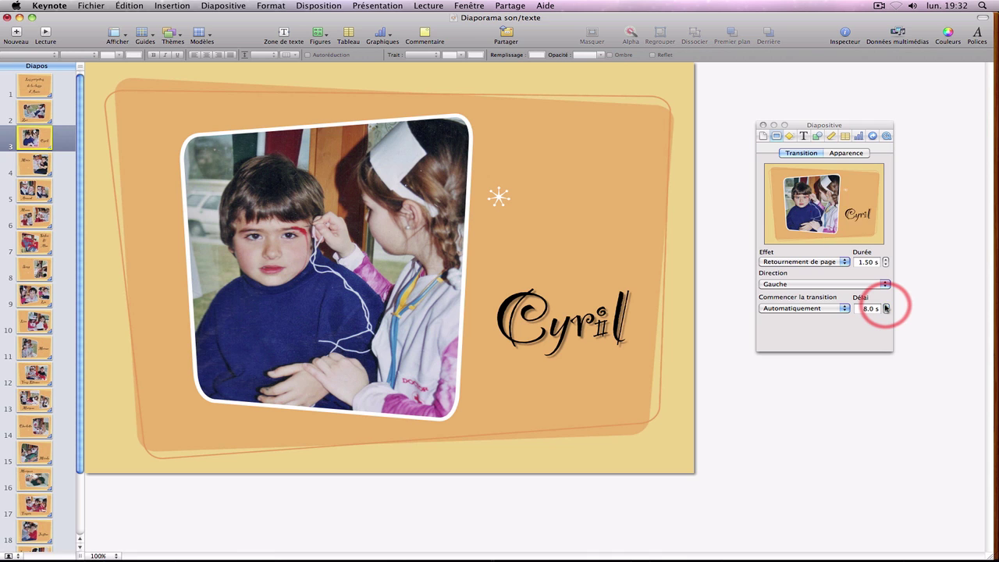
- Replay the slideshow from the title slide through the third slide's transition, and set the third slide's transition delay to 7.0 s
left_click(27, 81)
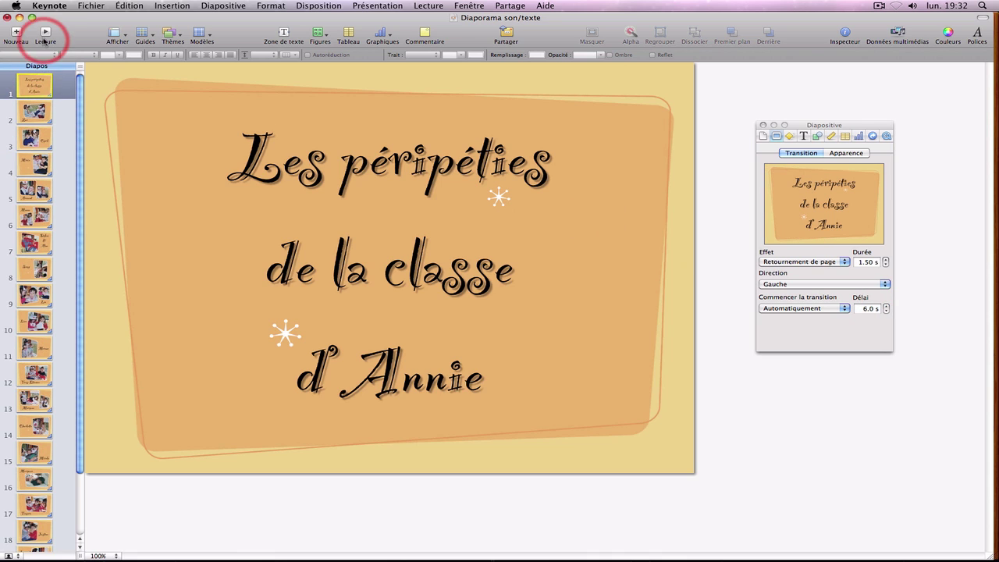
left_click(44, 35)
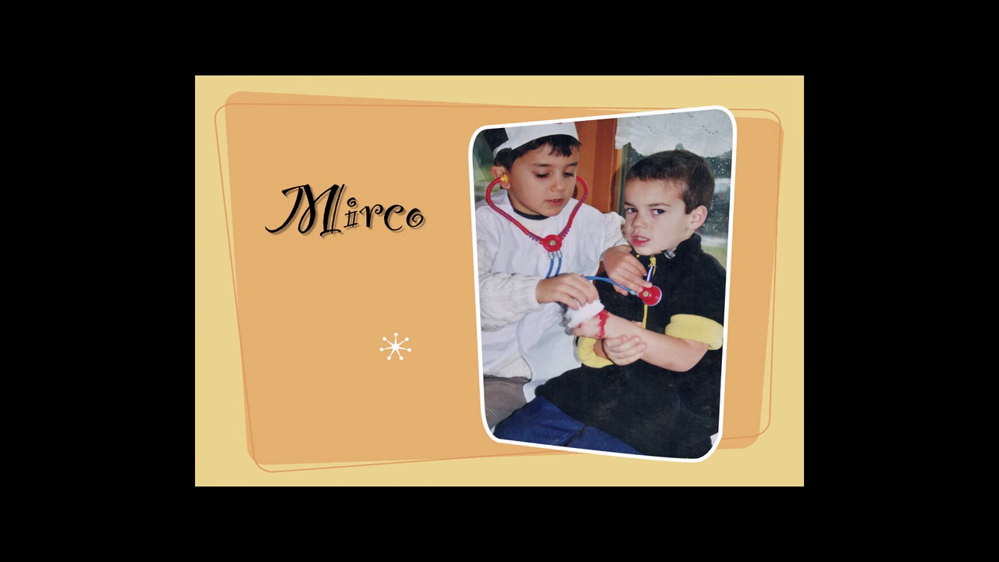
key("Escape")
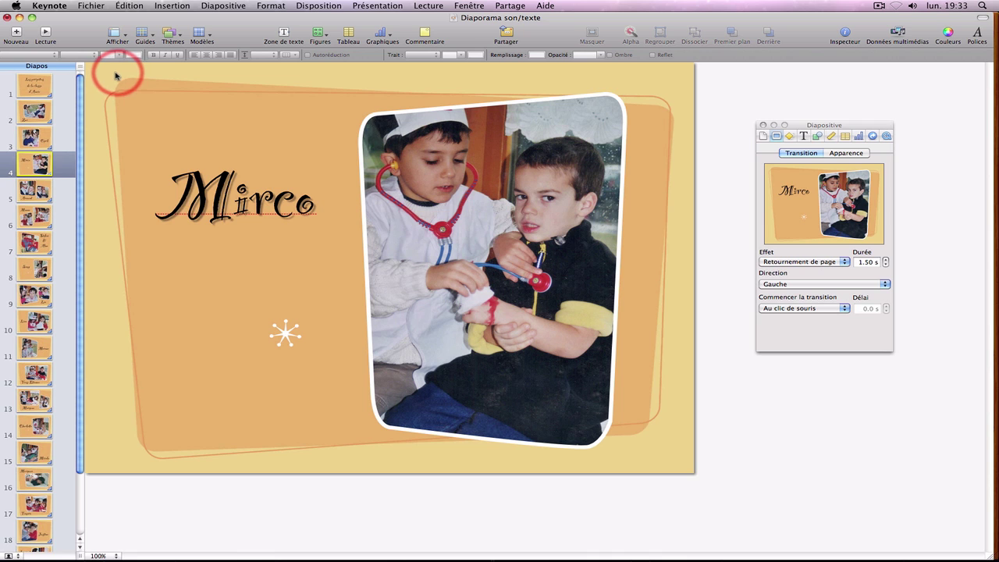
left_click(35, 139)
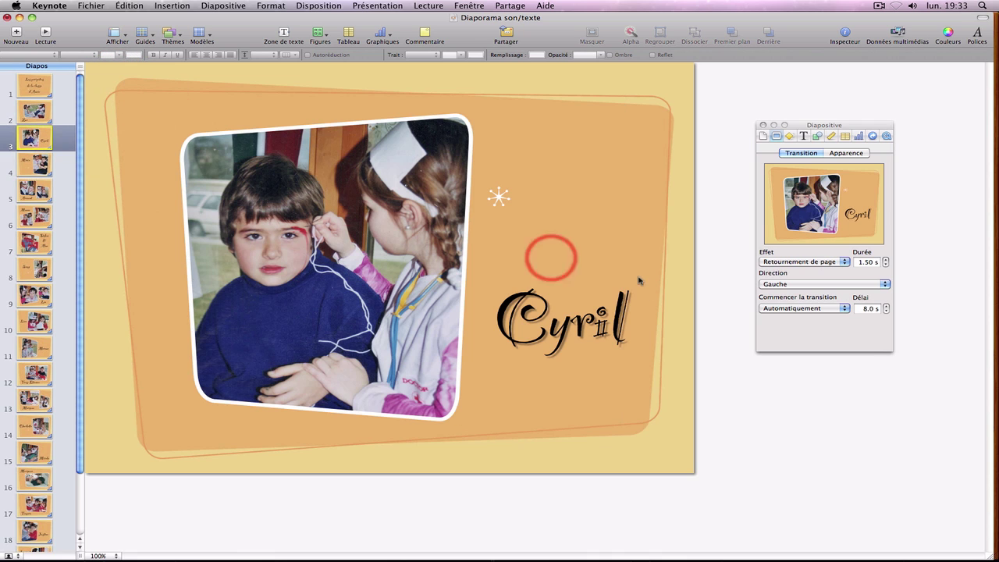
left_click(887, 312)
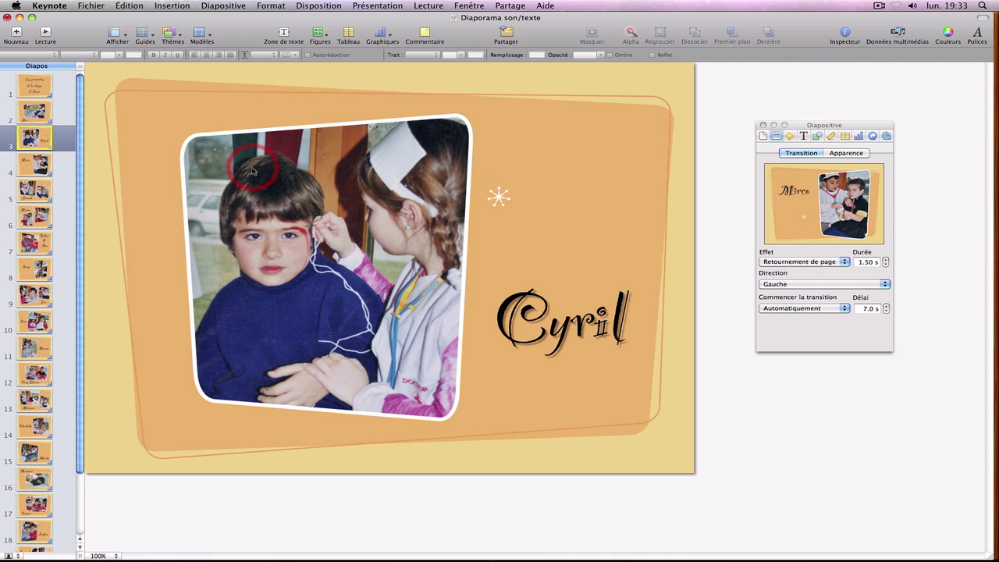
- Examine the spacing between the third and fourth narration clips in the GarageBand project, and return to Keynote
key("F9")
left_click(427, 166)
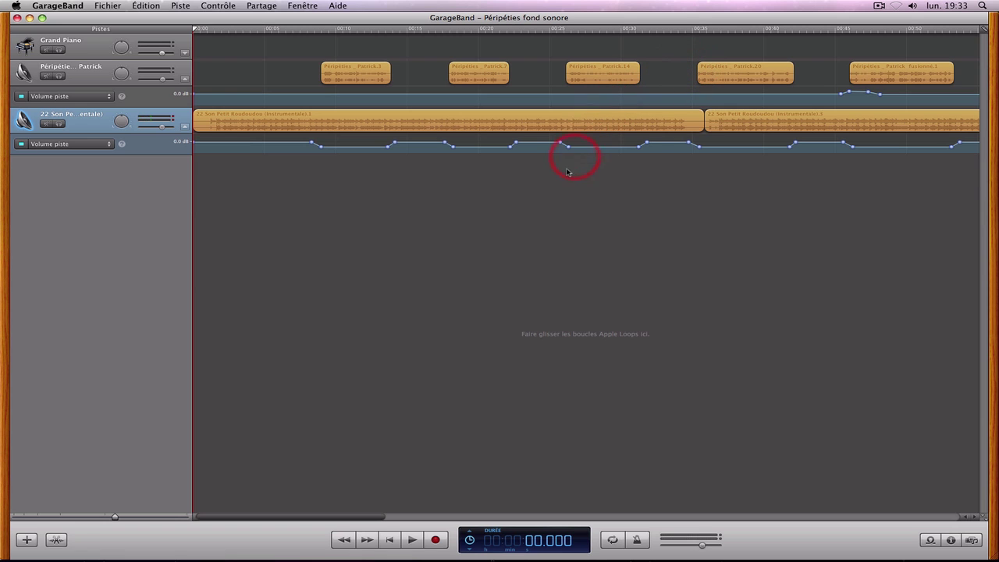
key("F9")
left_click(569, 236)
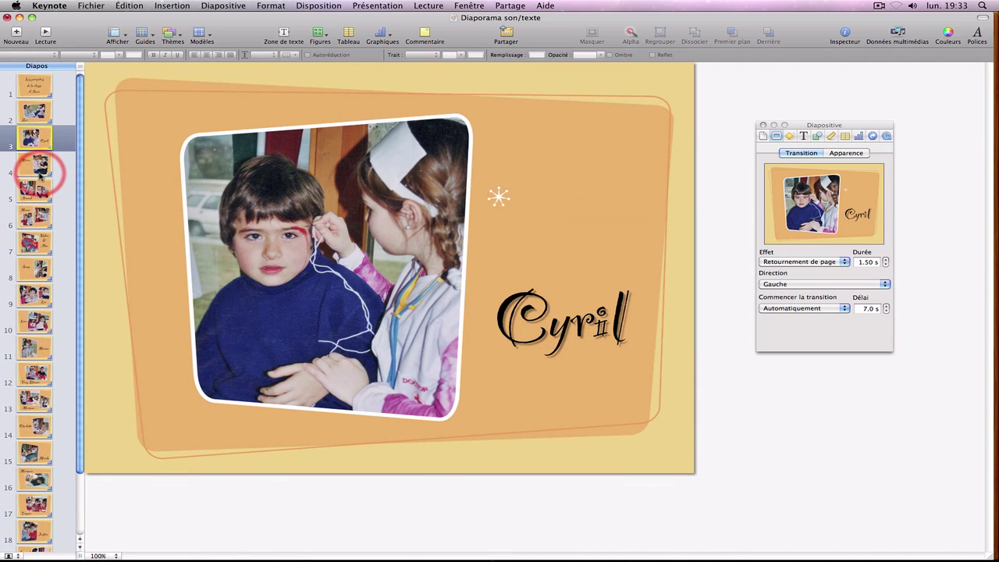
- Make the fourth slide's transition start automatically (Automatiquement) and increase its delay to suit the next narration clip
left_click(37, 166)
left_click(825, 307)
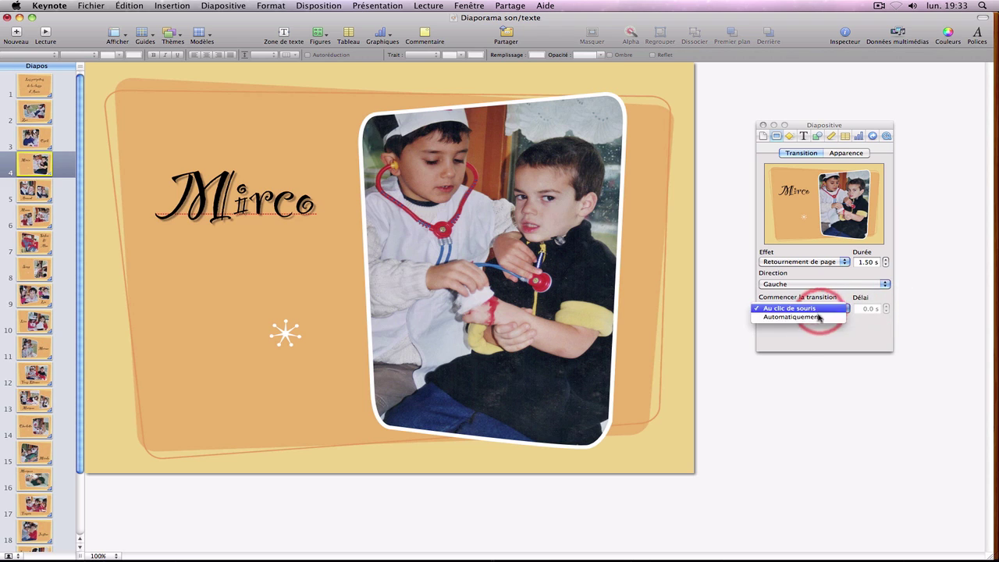
left_click(839, 319)
left_click(886, 306)
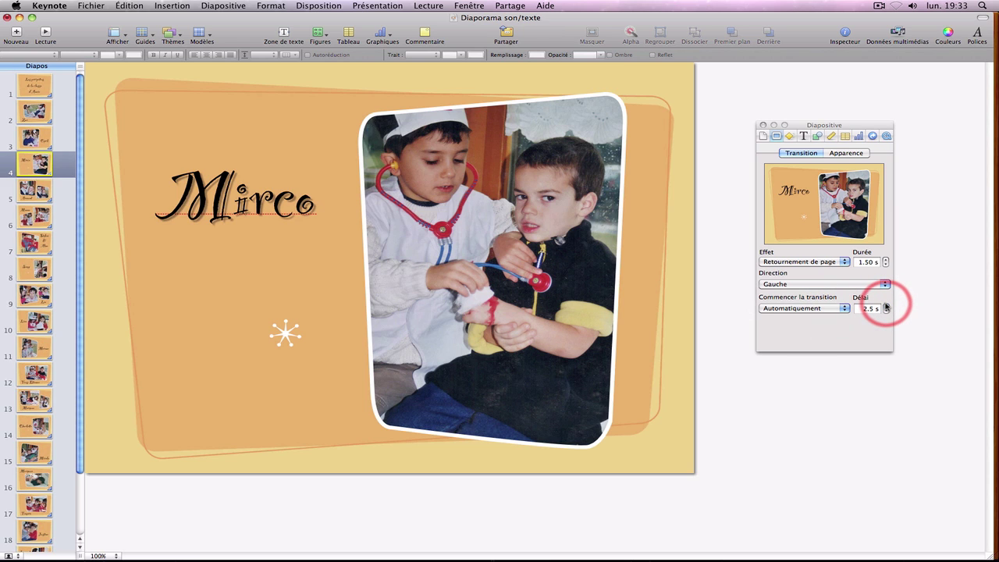
left_click(886, 306)
- Replay the slideshow from the title slide through the fourth slide's transition, and set the fourth slide's transition delay to 7.0 s
left_click(26, 80)
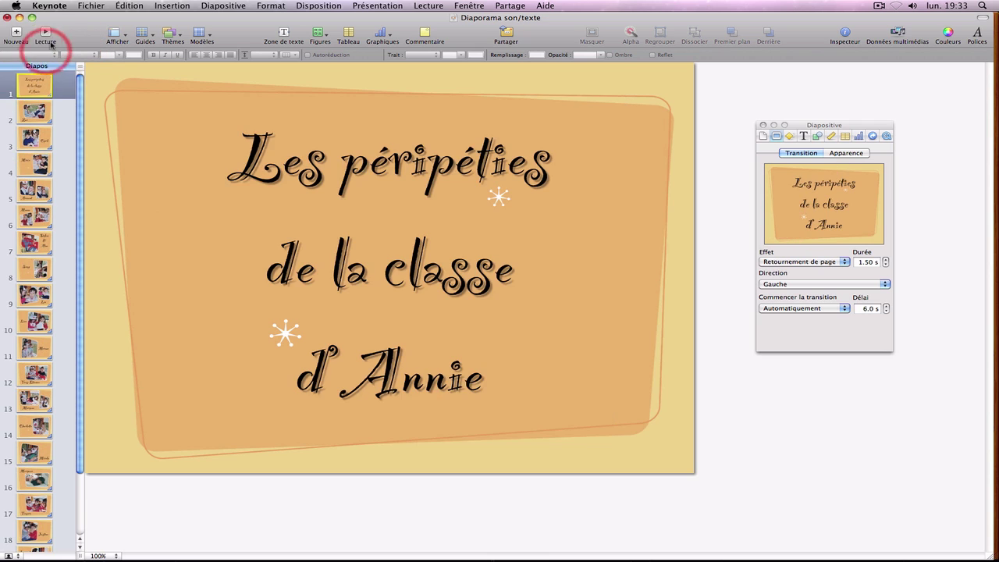
left_click(45, 35)
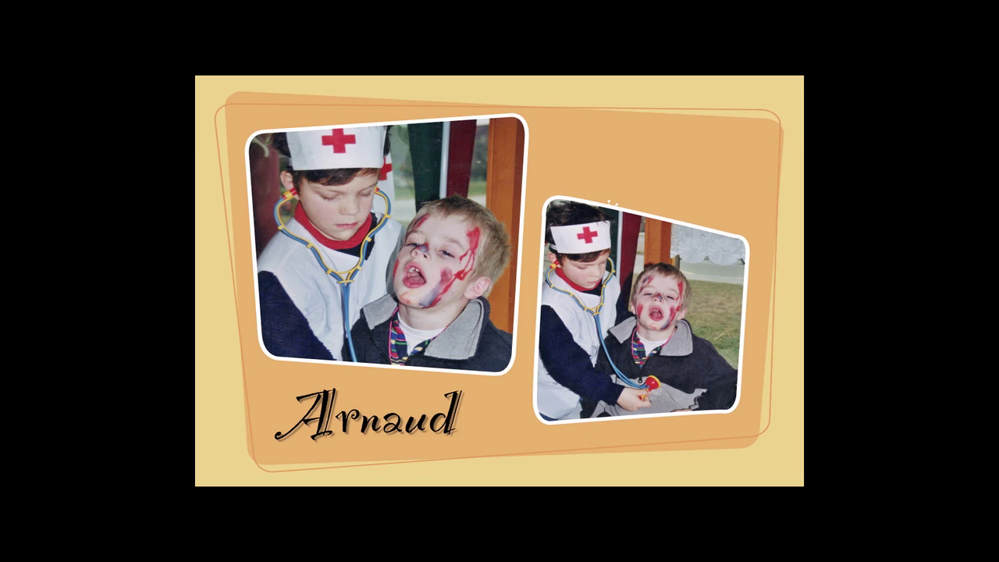
key("Escape")
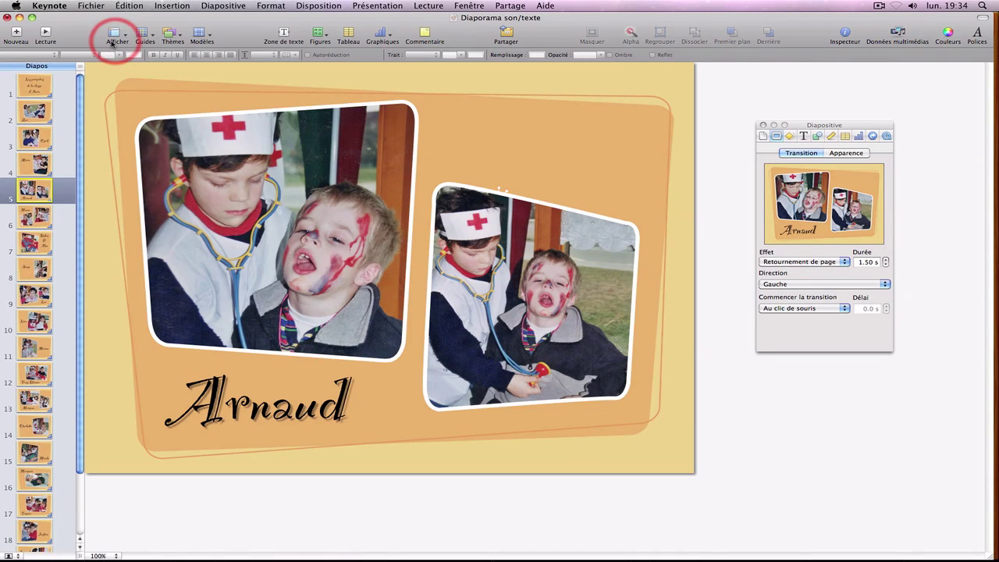
left_click(31, 162)
left_click(886, 311)
left_click(886, 311)
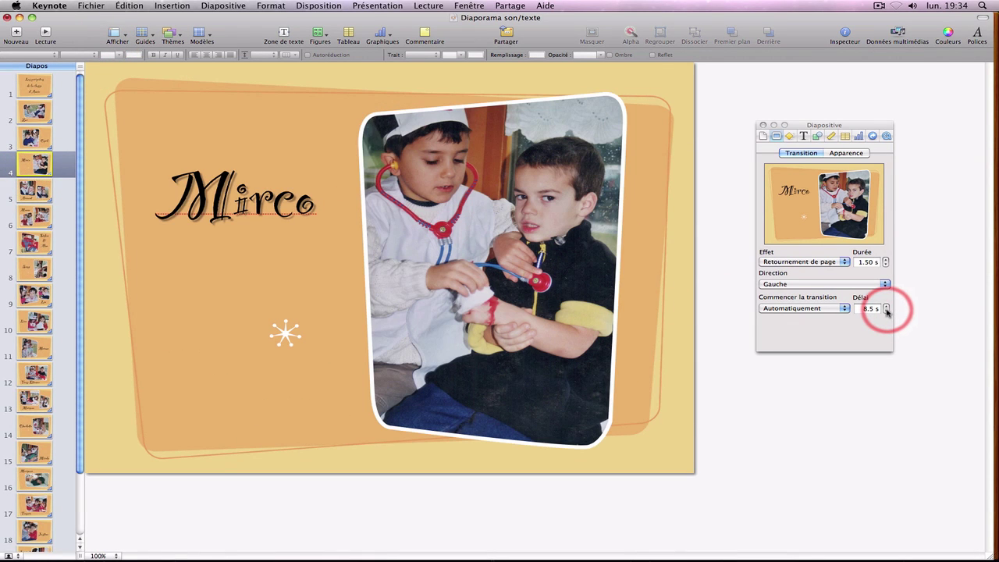
left_click(886, 311)
left_click(886, 312)
left_click(252, 247)
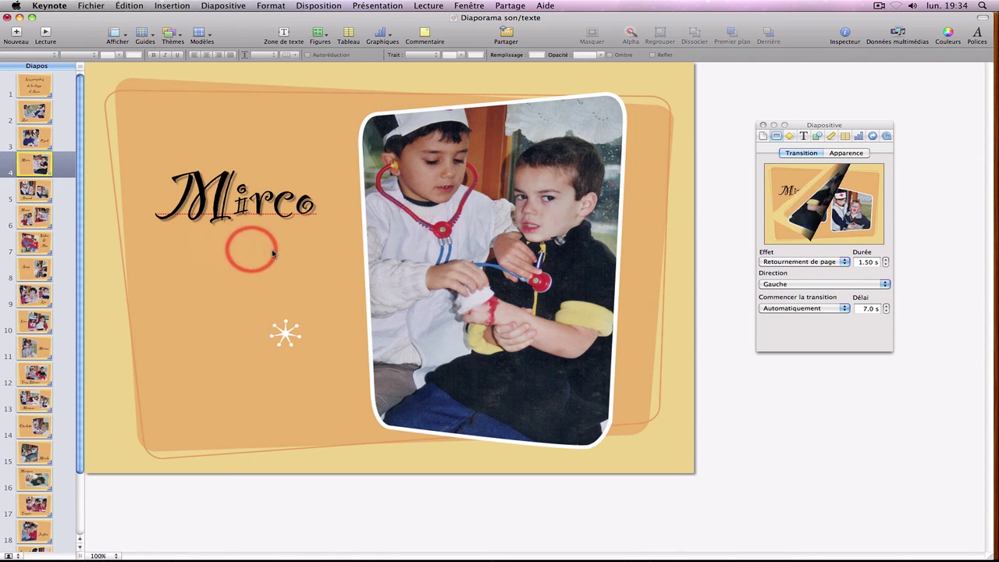
left_click(211, 235)
left_click(273, 287)
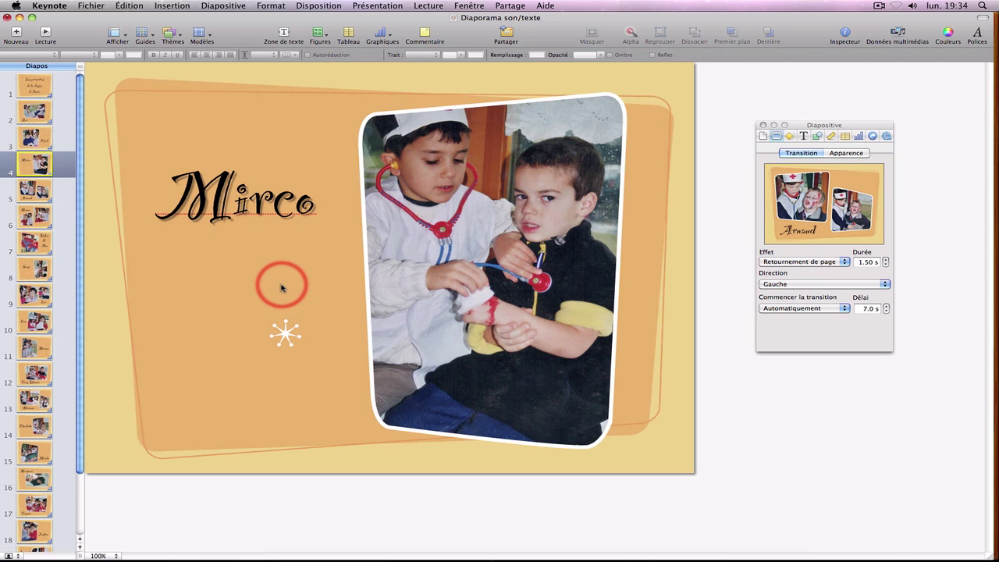